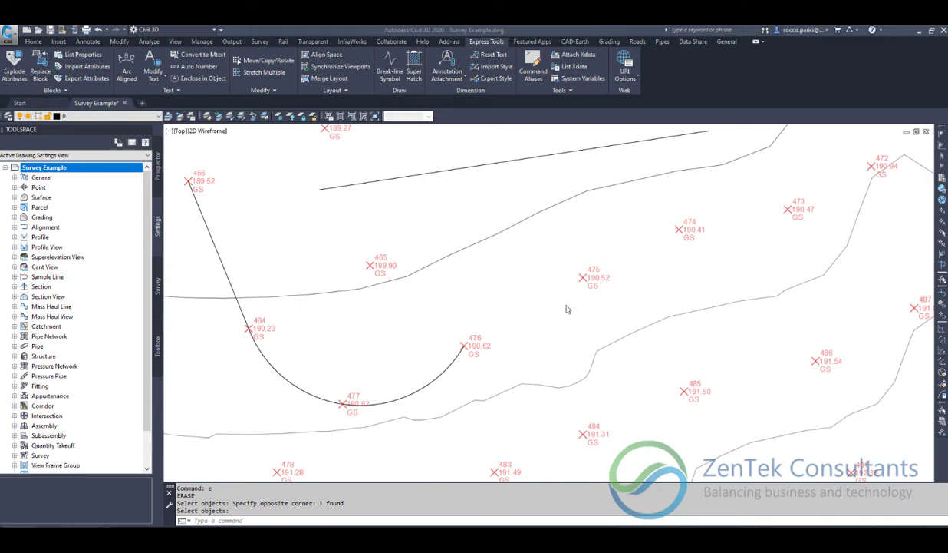
Step: Finish erasing the extra line, then check the arc and the upper straight line by selecting each
key("Return")
left_click(448, 363)
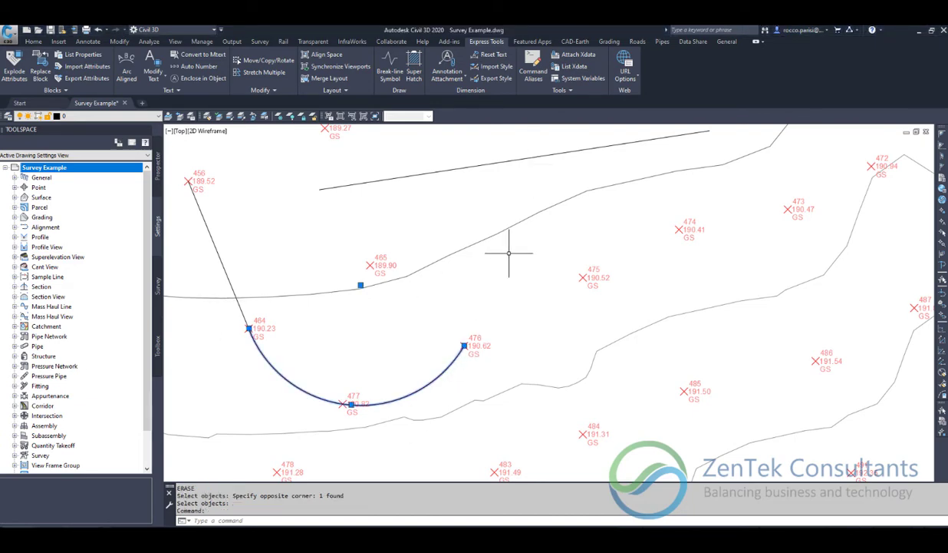
key("Escape")
left_click(601, 147)
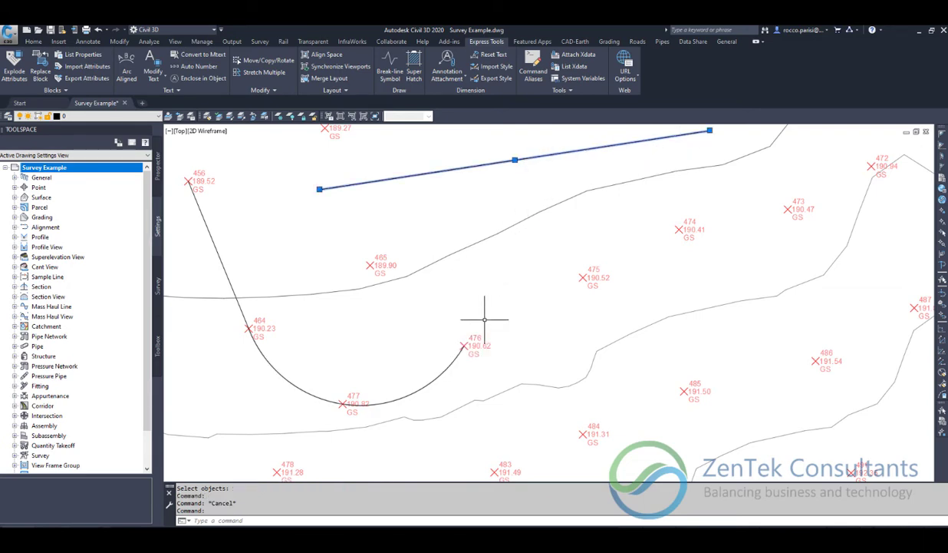
key("Escape")
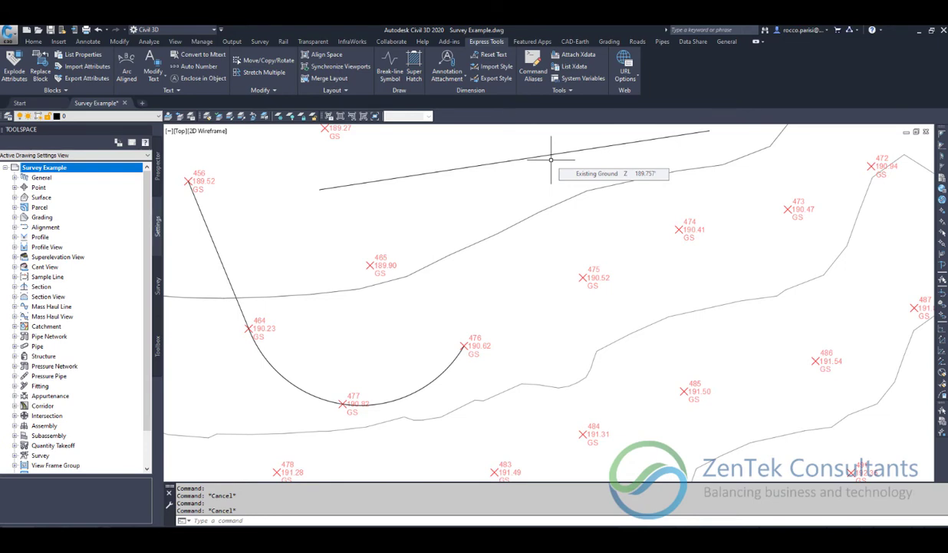
type("l")
key("Return")
left_click(464, 345)
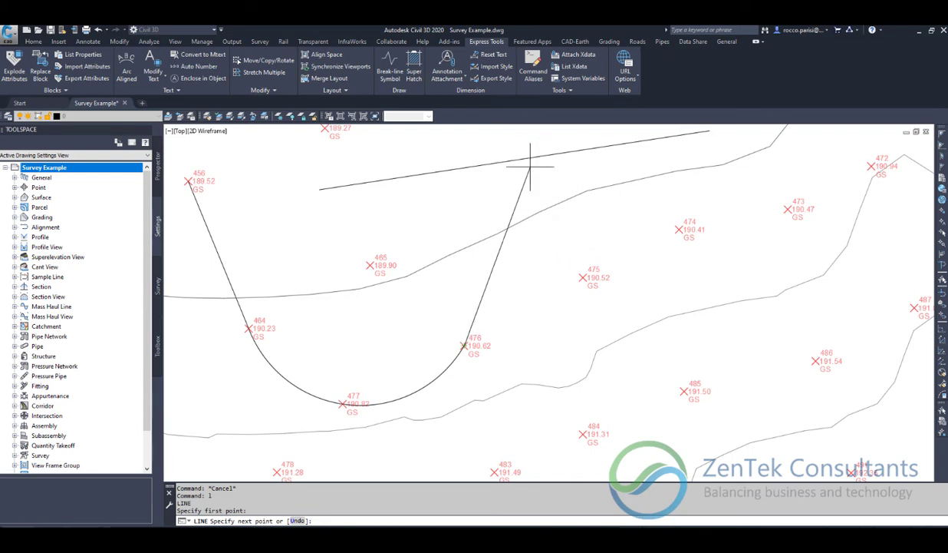
key("Escape")
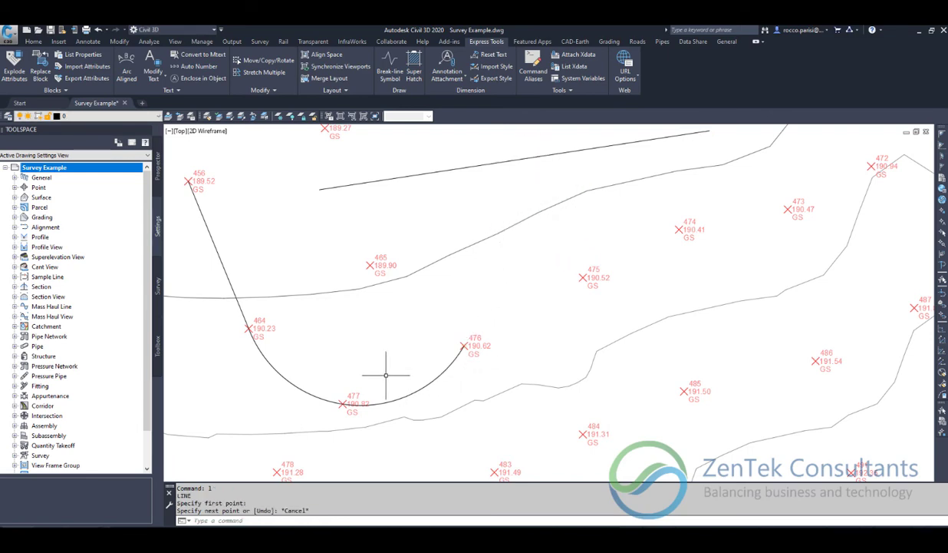
mouse_move(386, 375)
type("l")
key("Return")
left_click(460, 346)
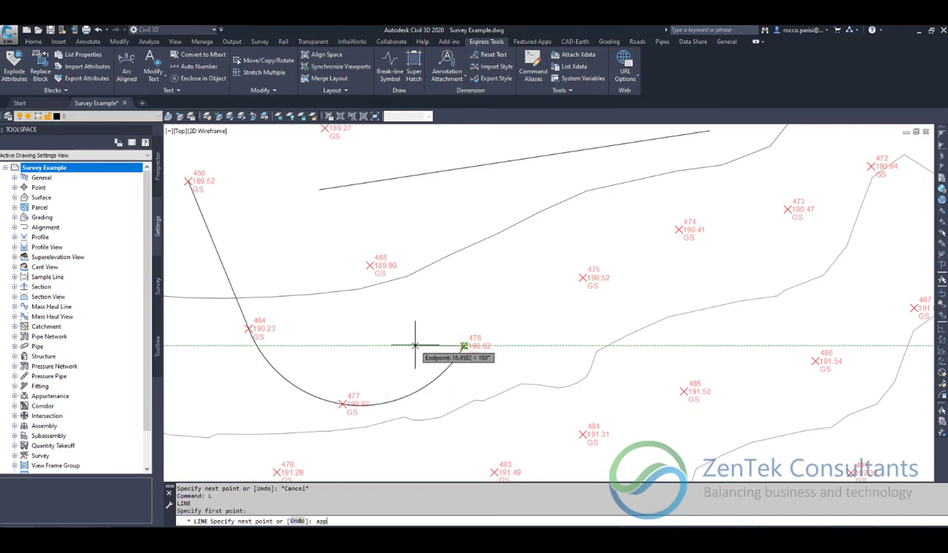
type("app")
key("Return")
left_click(446, 361)
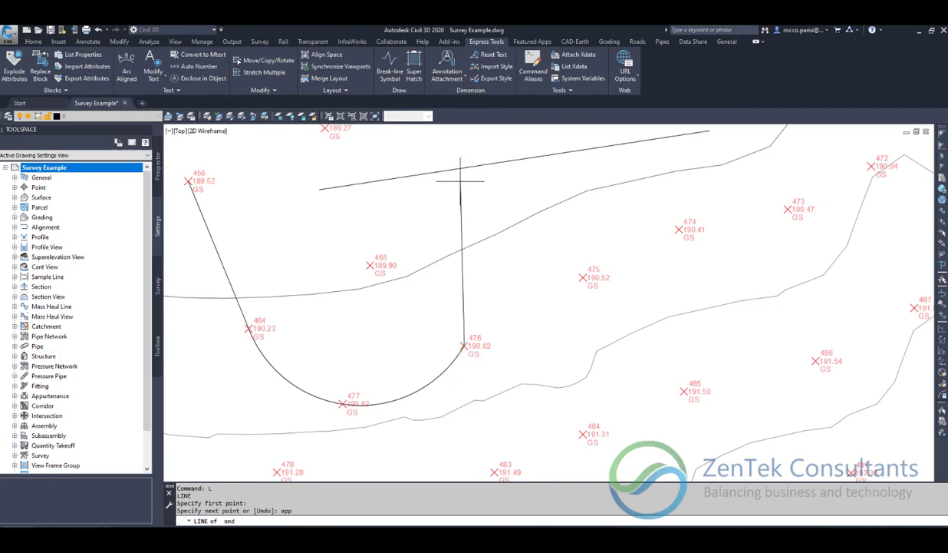
left_click(462, 169)
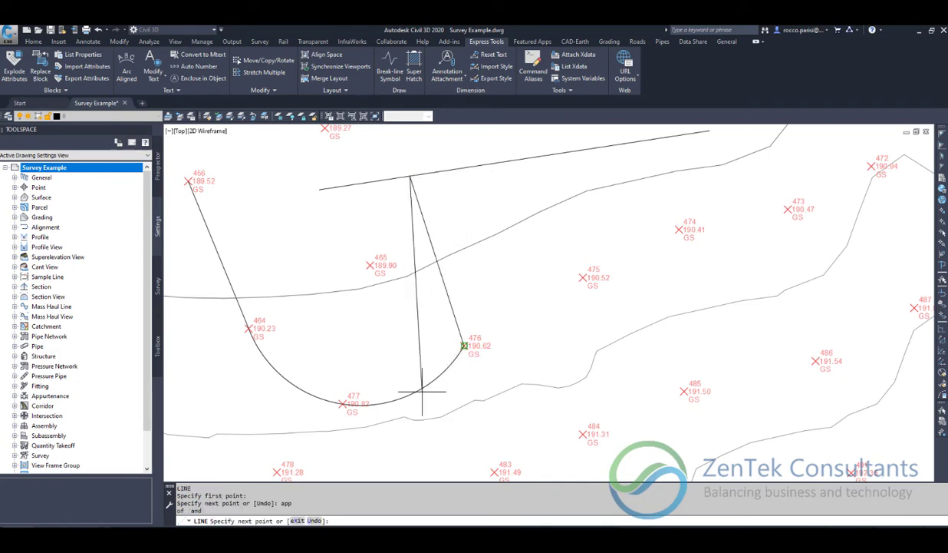
key("Escape")
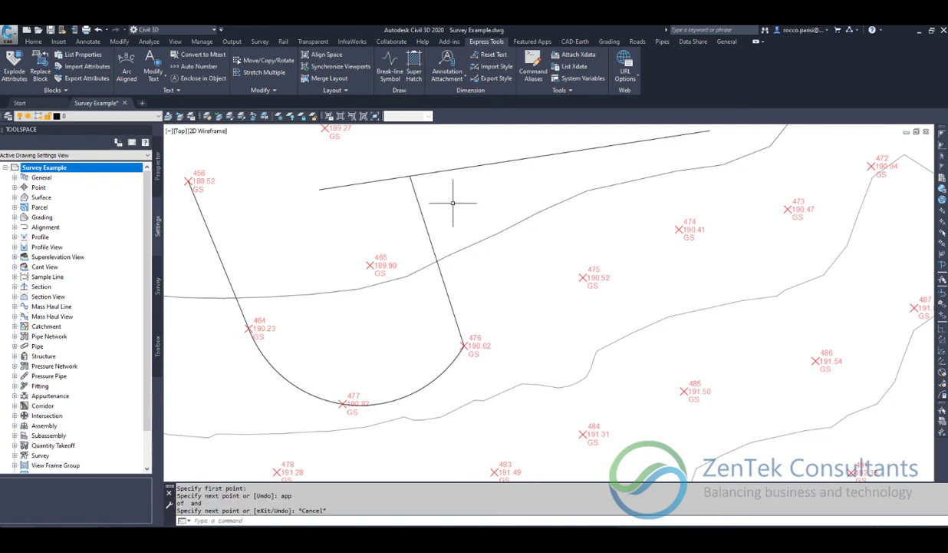
type("e")
key("Return")
left_click(440, 219)
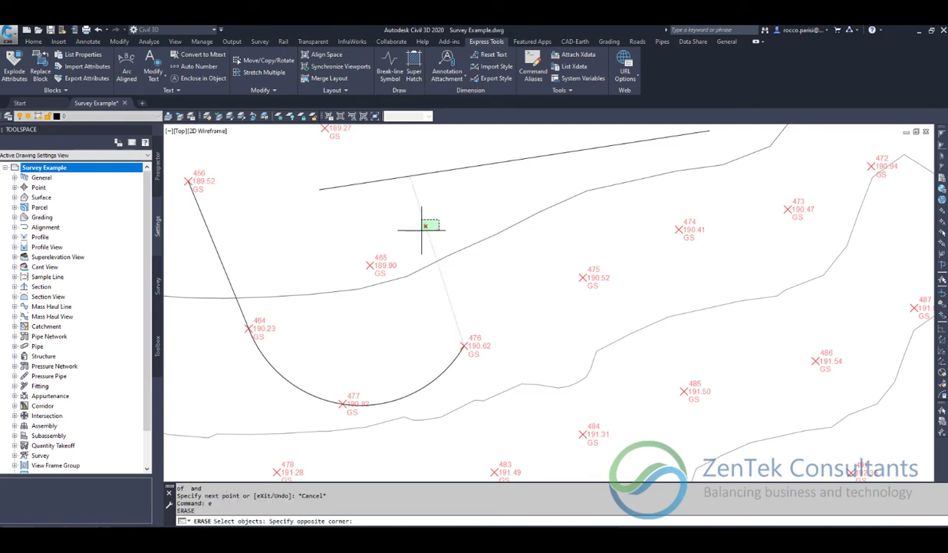
left_click(422, 228)
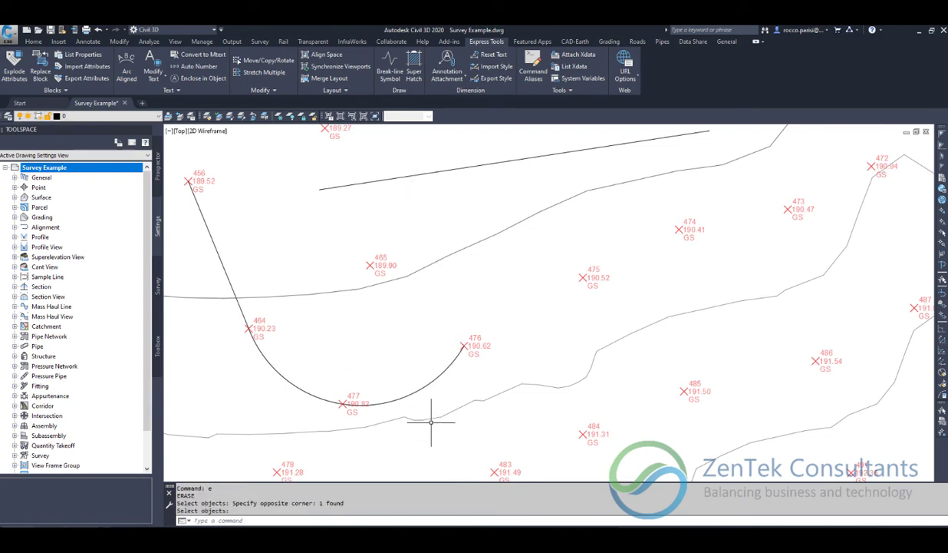
mouse_move(431, 421)
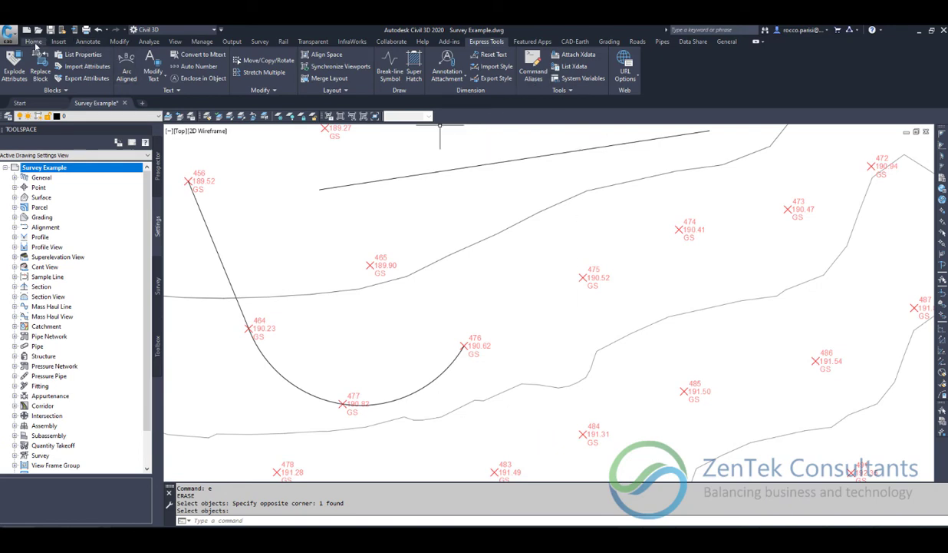
Step: Add a 20-foot line from the arc's end at point 476 with Create Line from End of Object
left_click(34, 41)
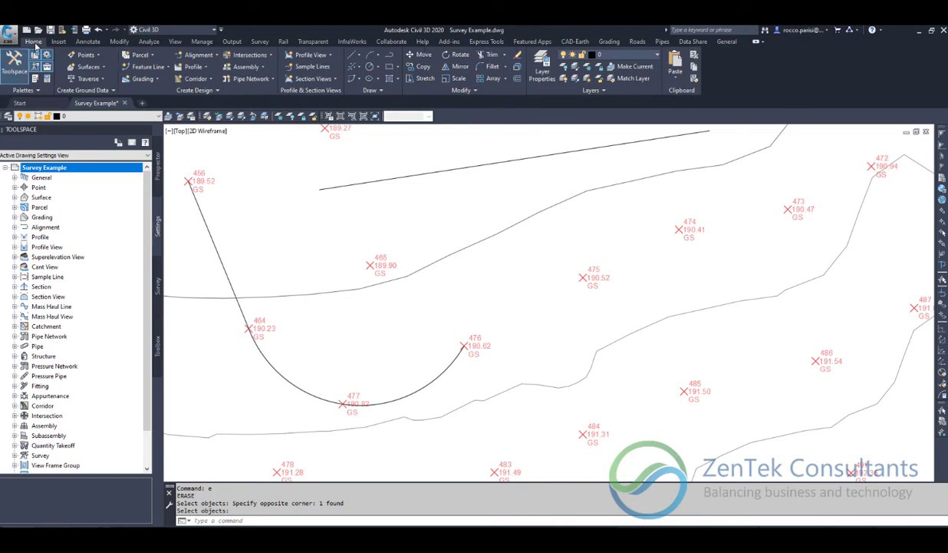
left_click(360, 58)
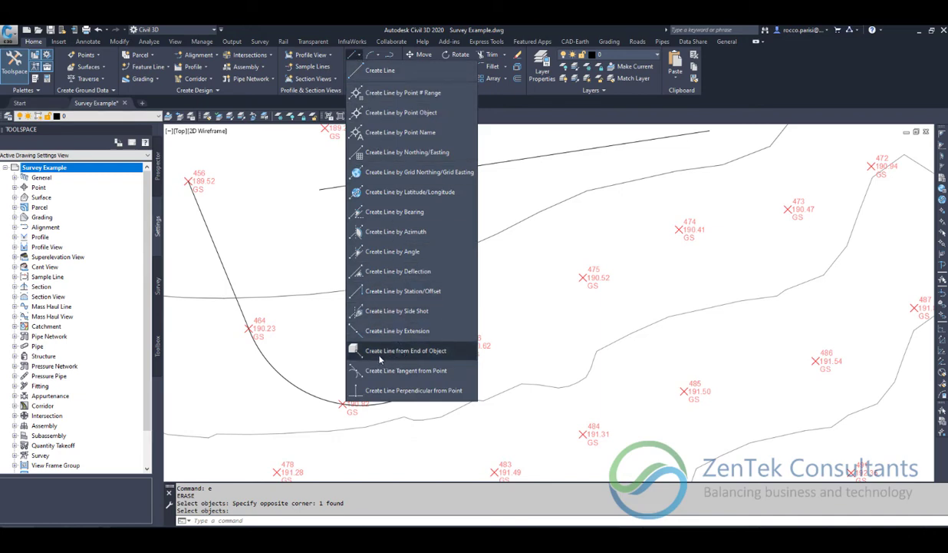
left_click(409, 351)
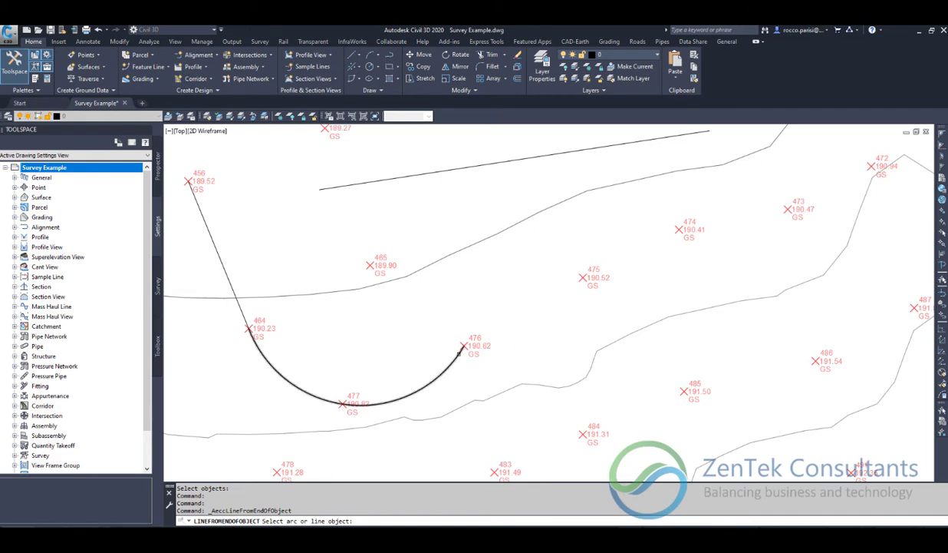
left_click(452, 364)
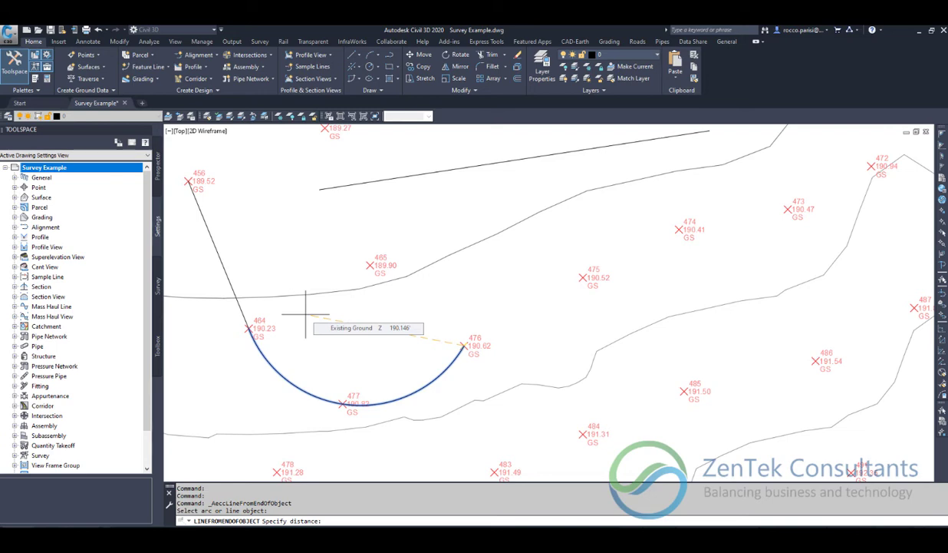
type("20")
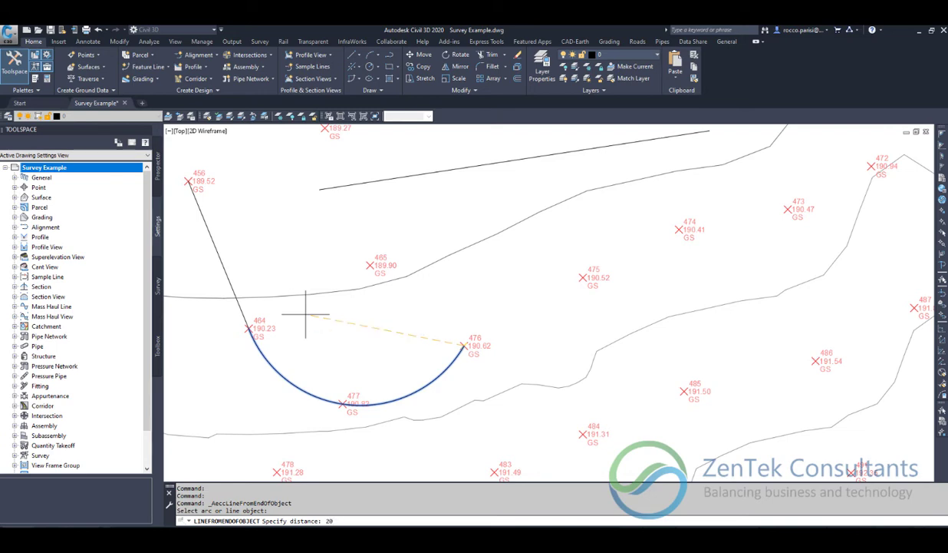
key("Return")
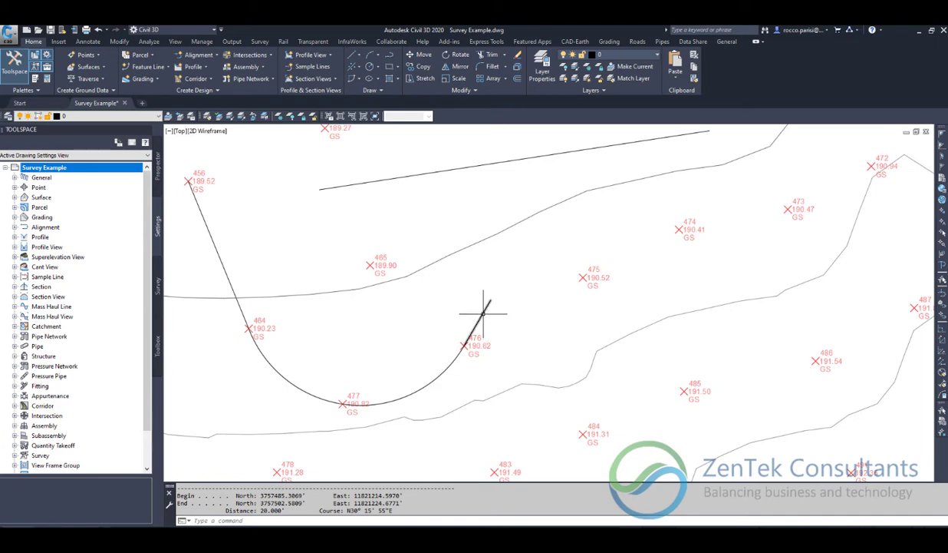
Step: Try to fillet the new tangent line to the top line, abandoning the unsuccessful attempt
type("f")
key("Return")
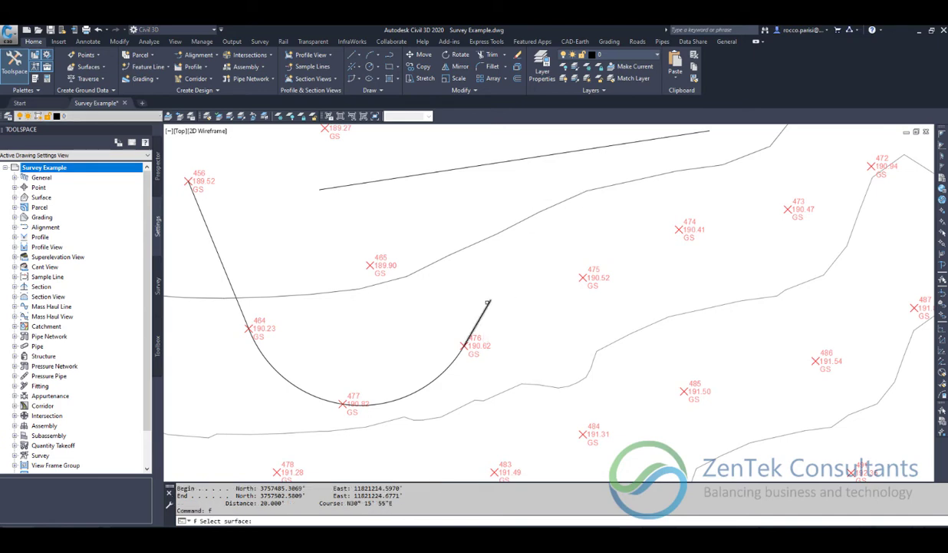
key("Escape")
type("fill")
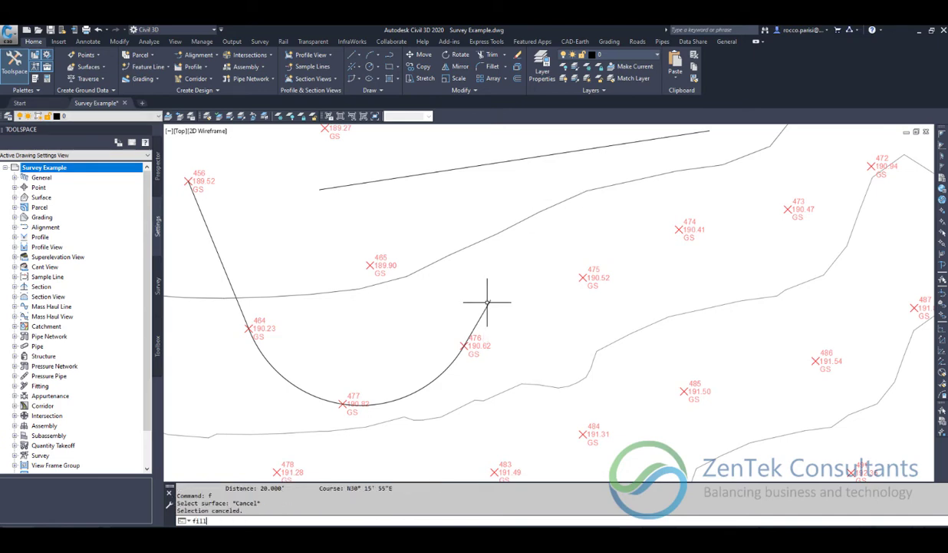
key("Return")
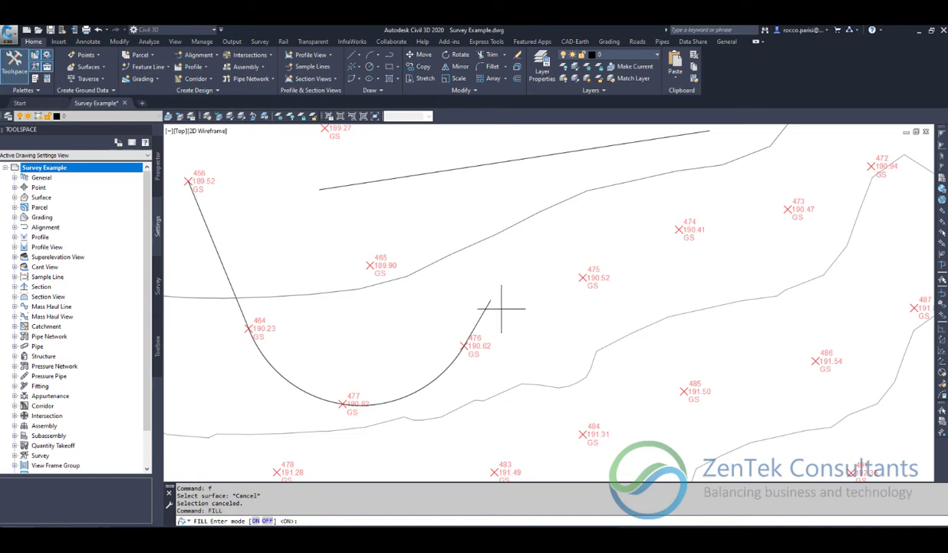
key("Escape")
type("fillet")
key("Return")
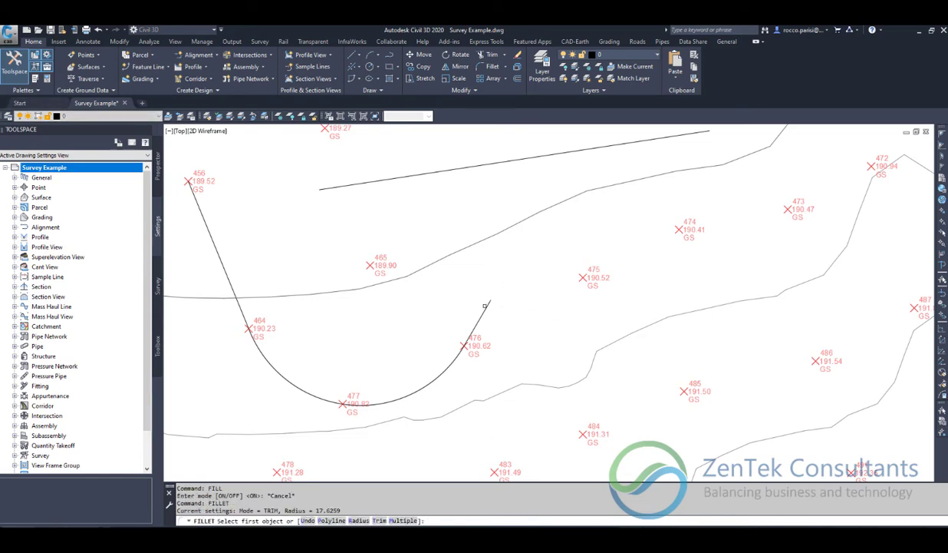
left_click(483, 313)
left_click(695, 130)
left_click(696, 131)
key("Return")
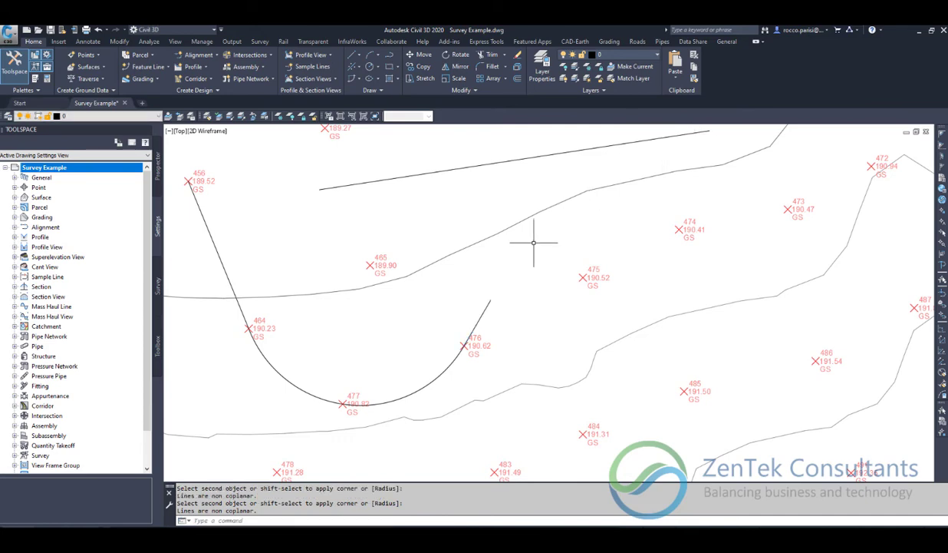
Step: Start EXTEND with the top line as boundary, cancelling a stray window selection
type("ex")
key("Return")
left_click(600, 141)
key("Return")
left_click(497, 294)
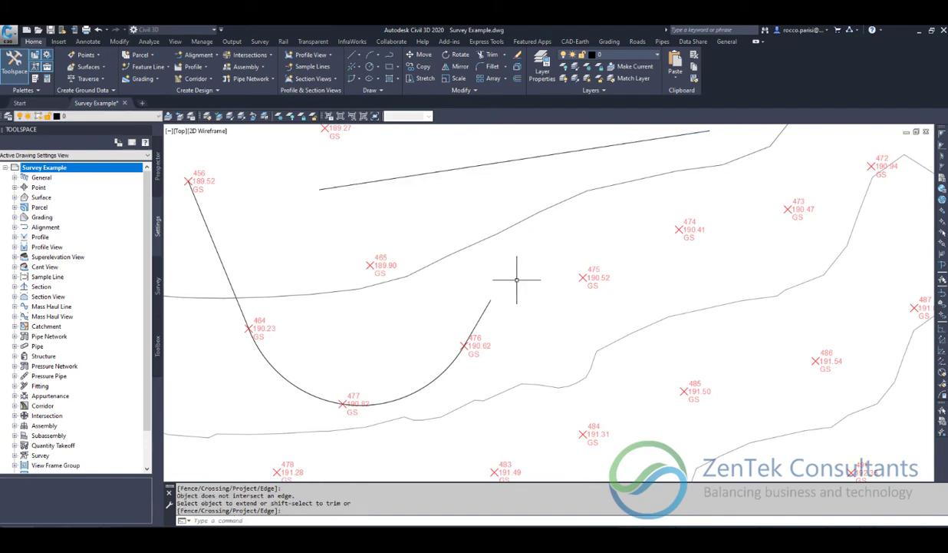
key("Escape")
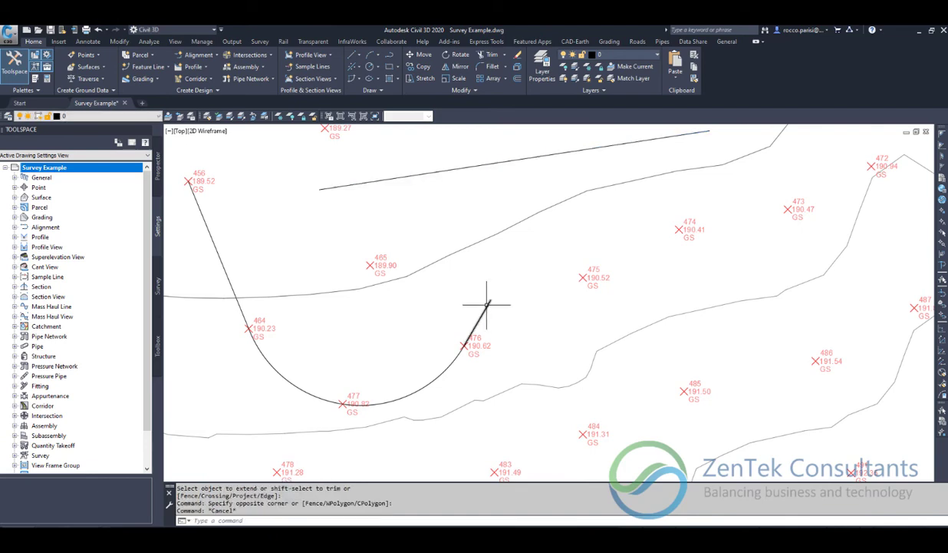
Step: Rerun EXTEND with the top line window-selected as boundary and extend the arc's right end to it
type("e")
key("Return")
left_click(561, 140)
left_click(531, 176)
key("Return")
left_click(486, 305)
left_click(487, 305)
scroll(624, 250, "down", 2)
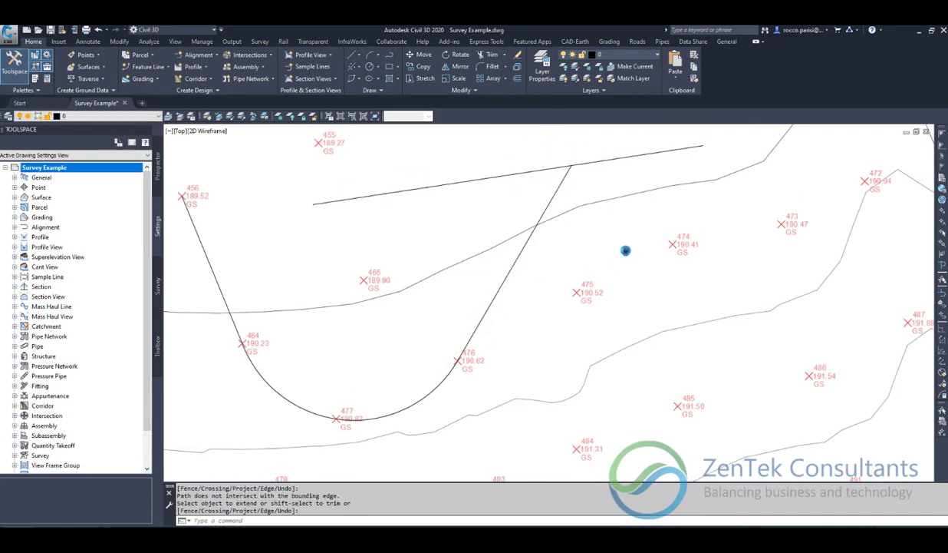
Step: Draw a new three-point arc in an open area of the survey
middle_click_drag(578, 201, 552, 206)
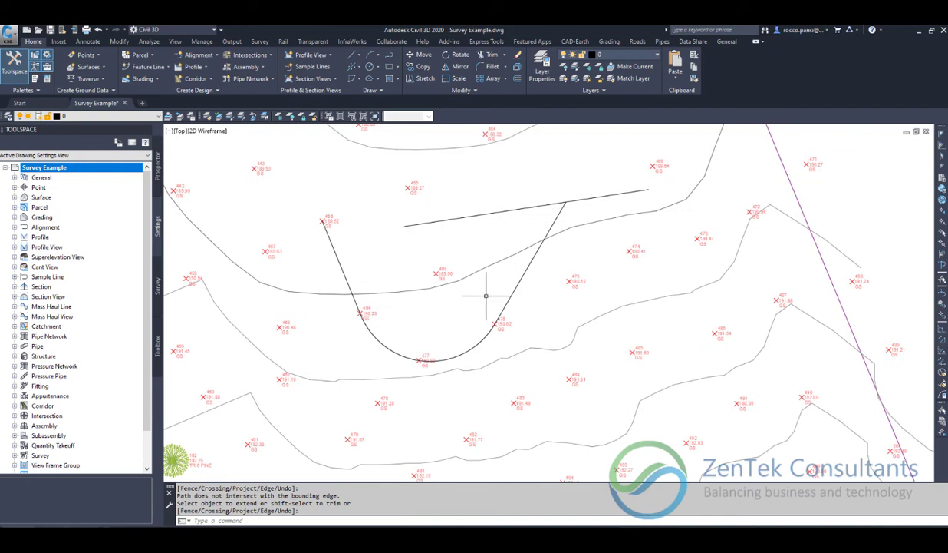
mouse_move(465, 191)
middle_mouse_down()
mouse_move(476, 399)
mouse_move(455, 453)
middle_mouse_up()
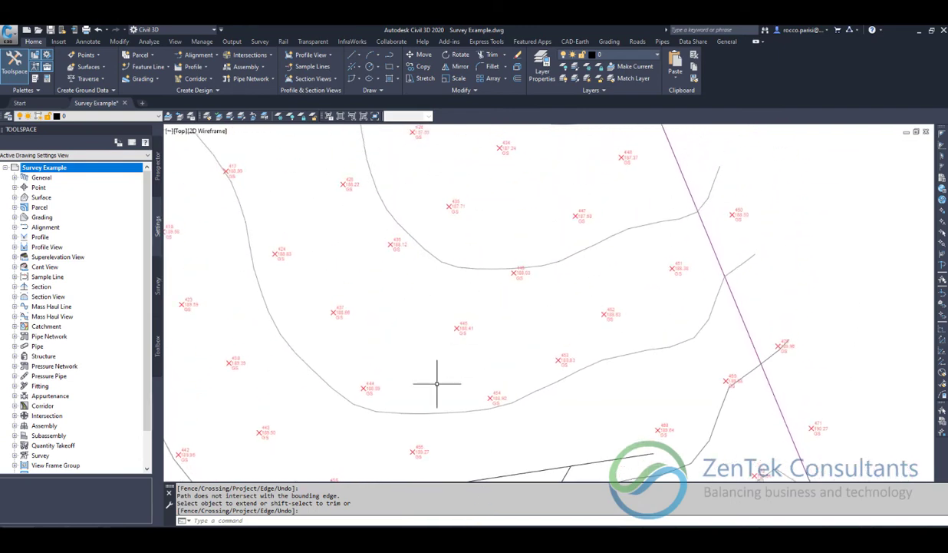
key("Escape")
type("a")
key("Return")
left_click(396, 281)
left_click(424, 310)
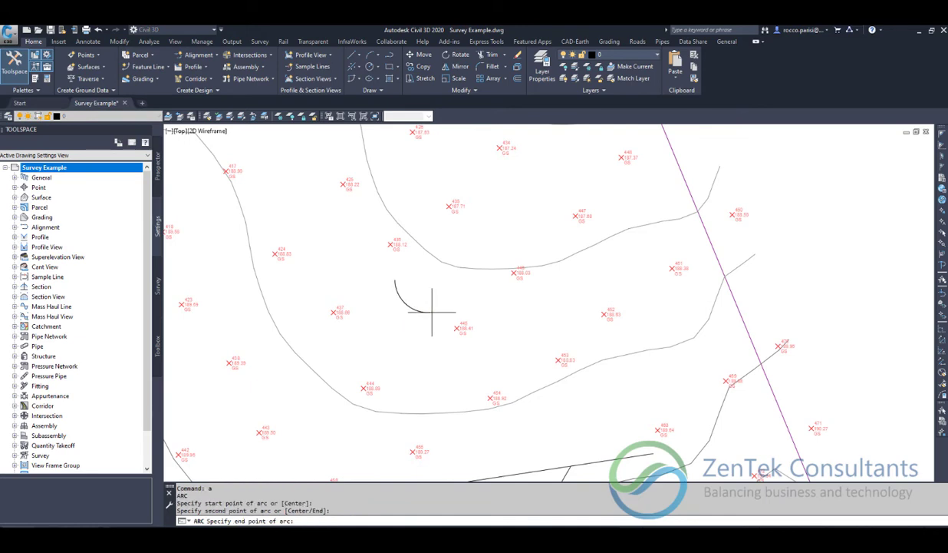
left_click(504, 297)
key("Escape")
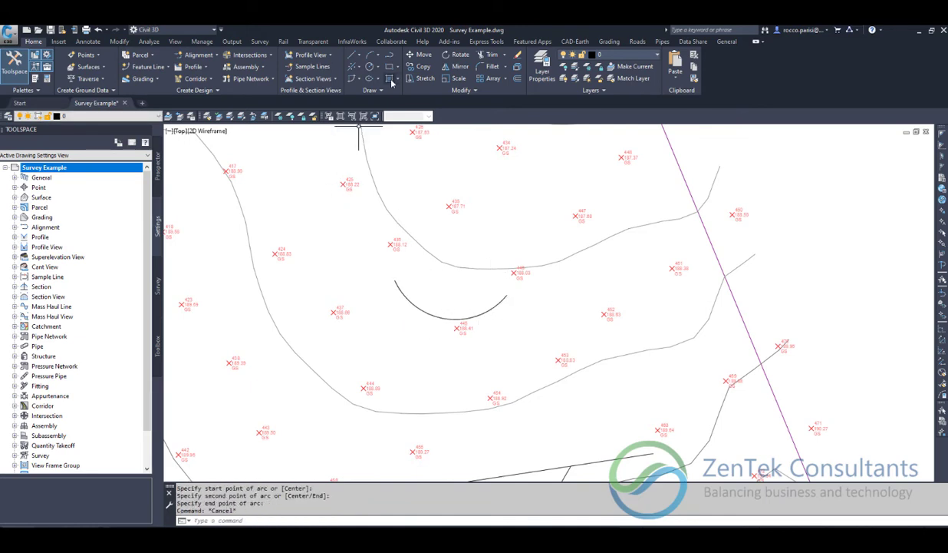
Step: Add a 50-foot line from each end of the new arc with Create Line from End of Object
left_click(360, 56)
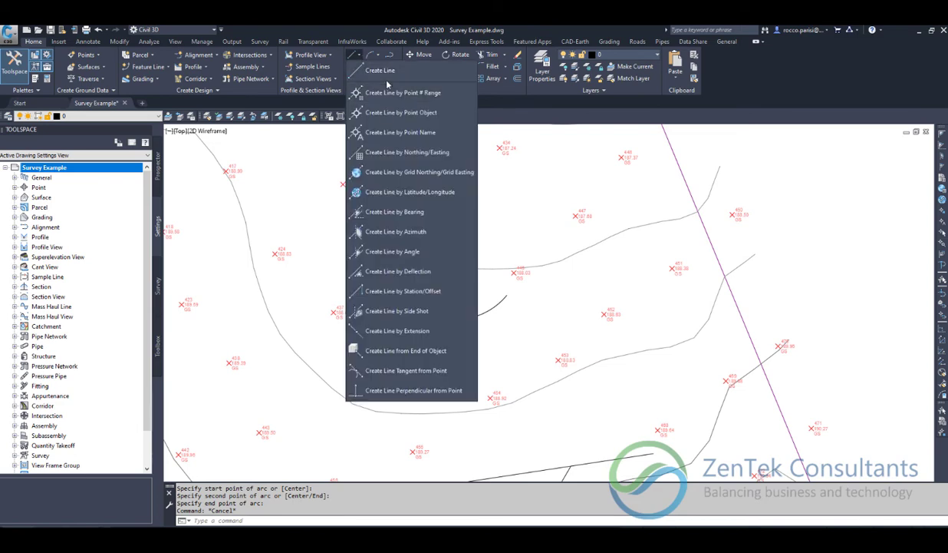
left_click(415, 351)
left_click(398, 285)
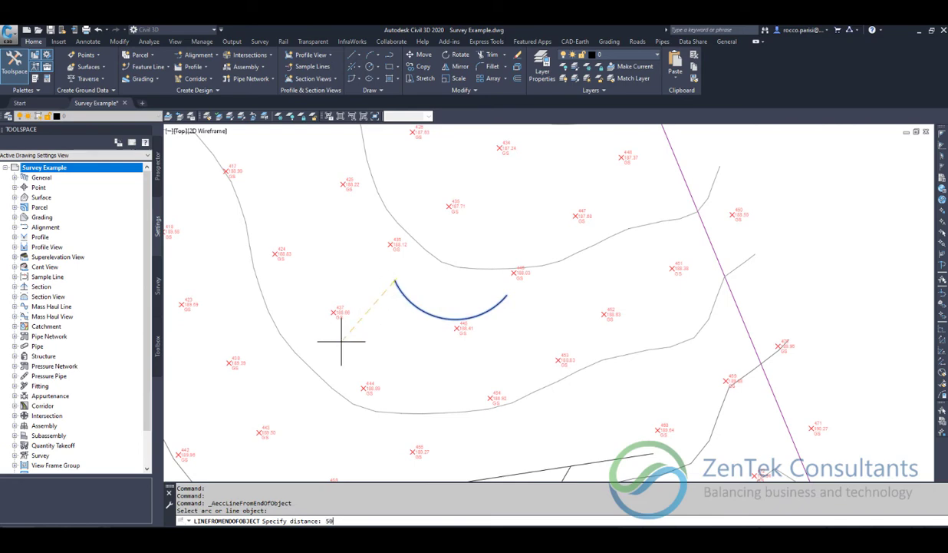
type("50")
key("Return")
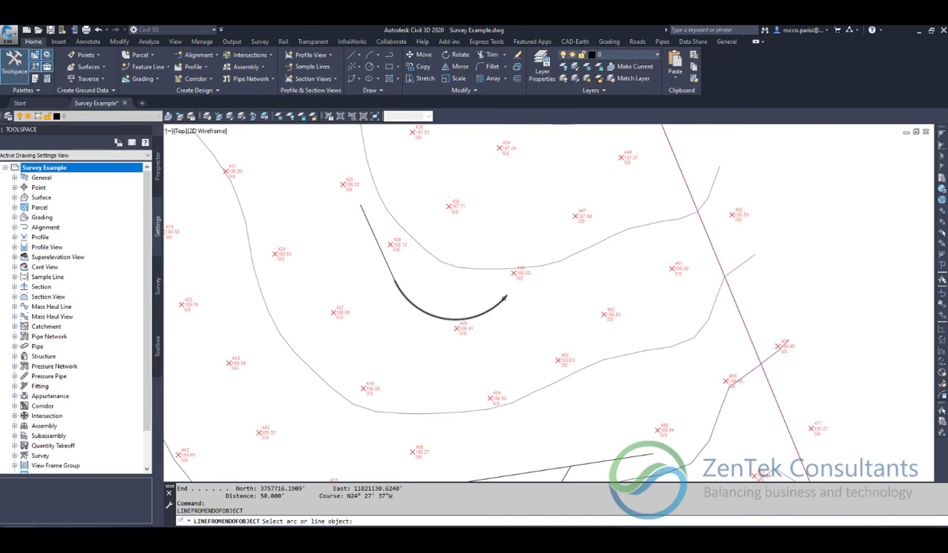
left_click(505, 298)
type("50")
key("Return")
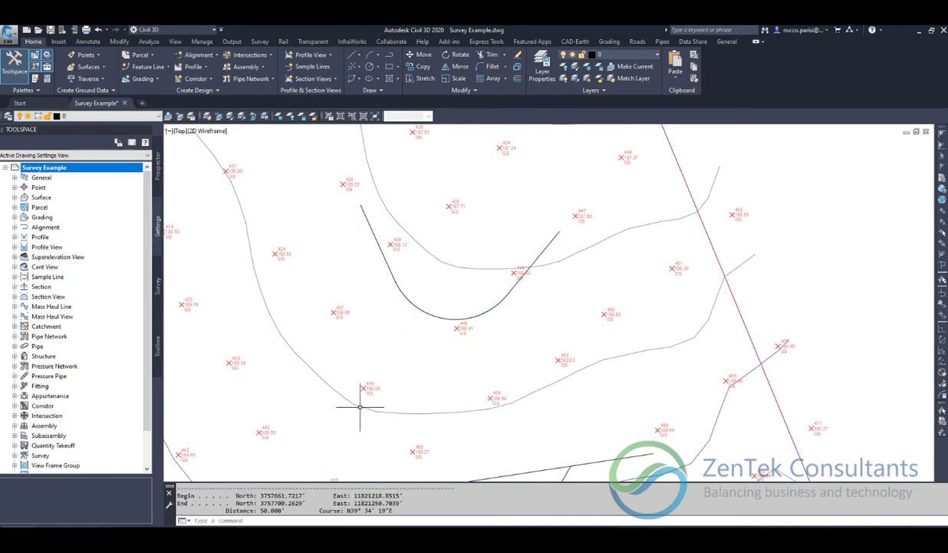
key("Escape")
middle_click_drag(442, 321, 460, 480)
middle_click_drag(411, 231, 407, 343)
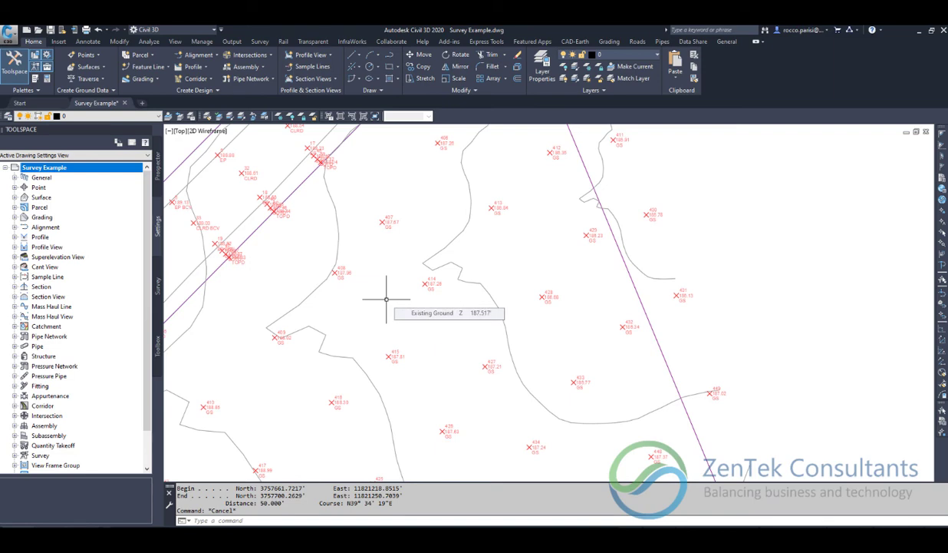
Step: Start a polyline with one straight segment followed by two connected arc segments
type("p")
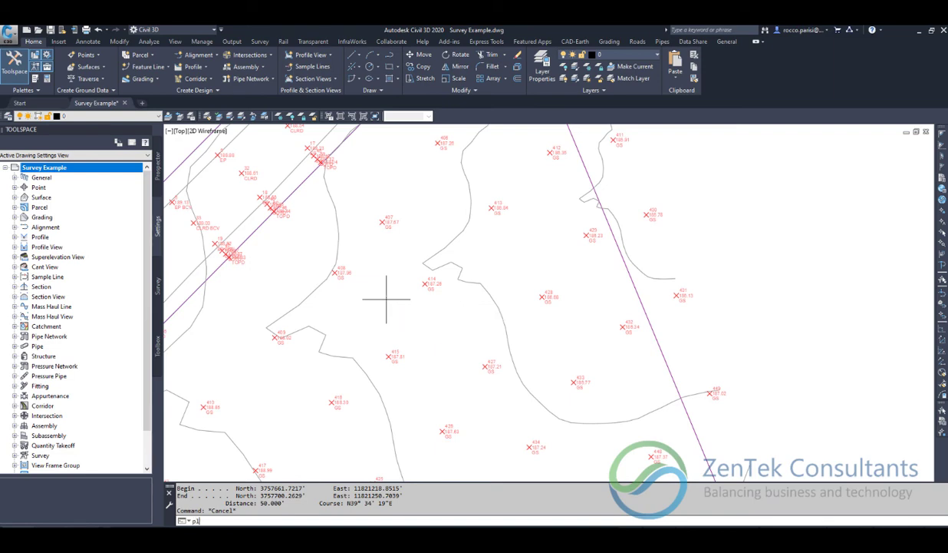
type("l")
key("Return")
left_click(355, 226)
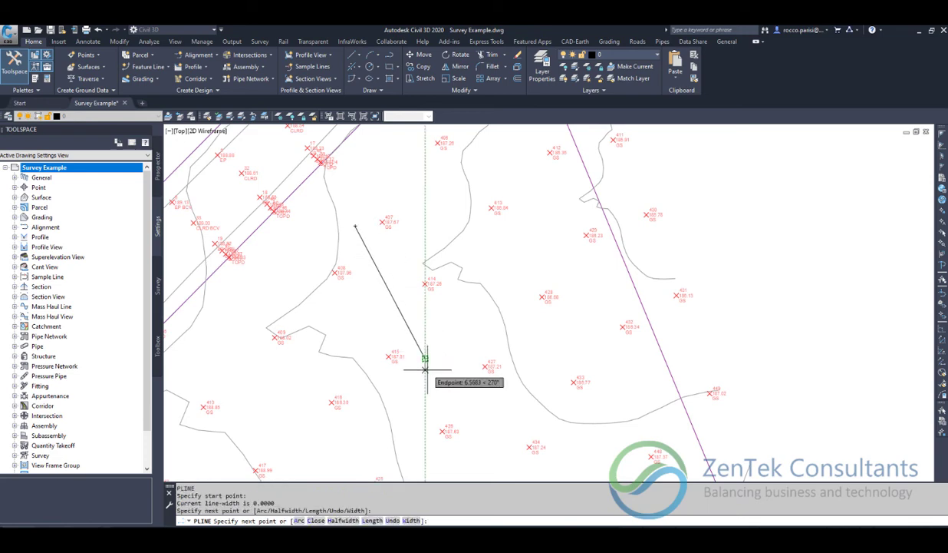
left_click(424, 369)
type("a")
key("Return")
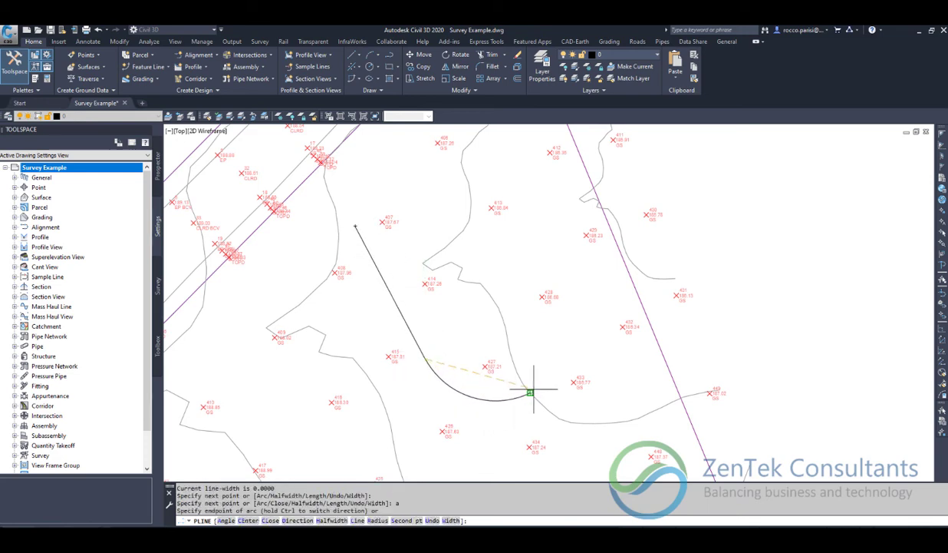
left_click(541, 376)
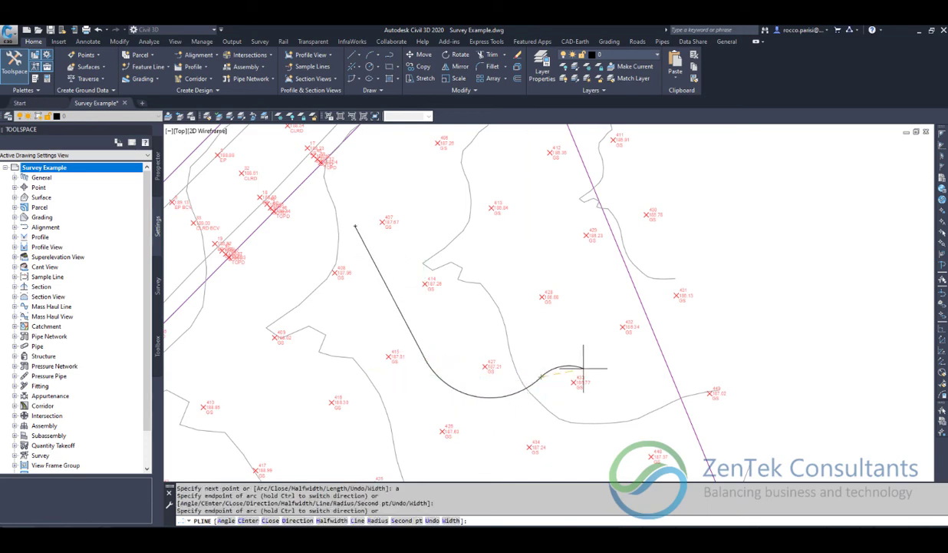
left_click(647, 389)
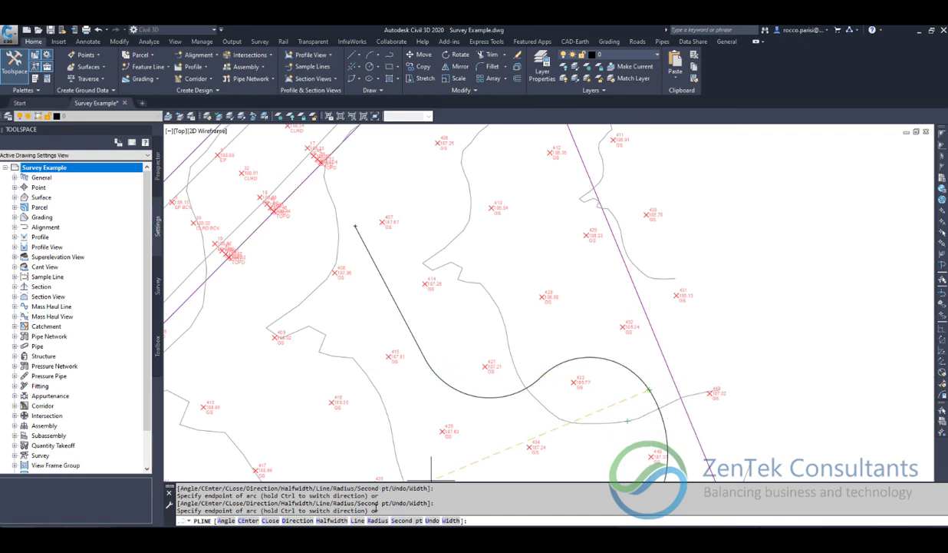
Step: Switch the polyline back to lines and add a 25-foot straight segment
left_click(358, 521)
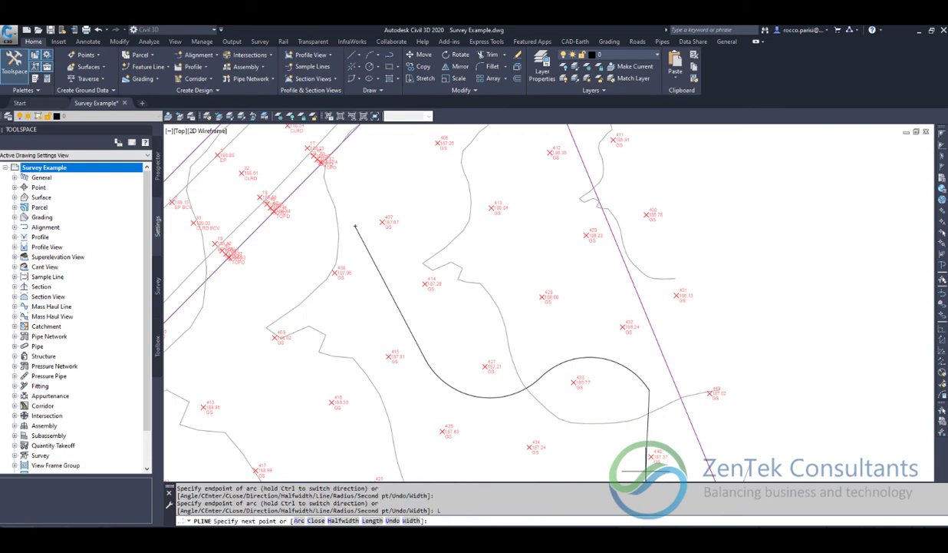
middle_click_drag(699, 445, 630, 343)
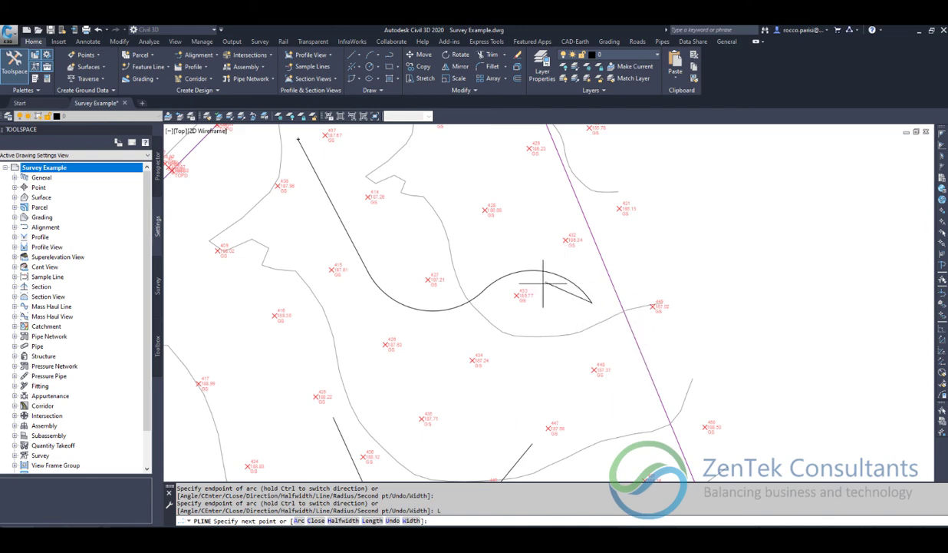
left_click(373, 520)
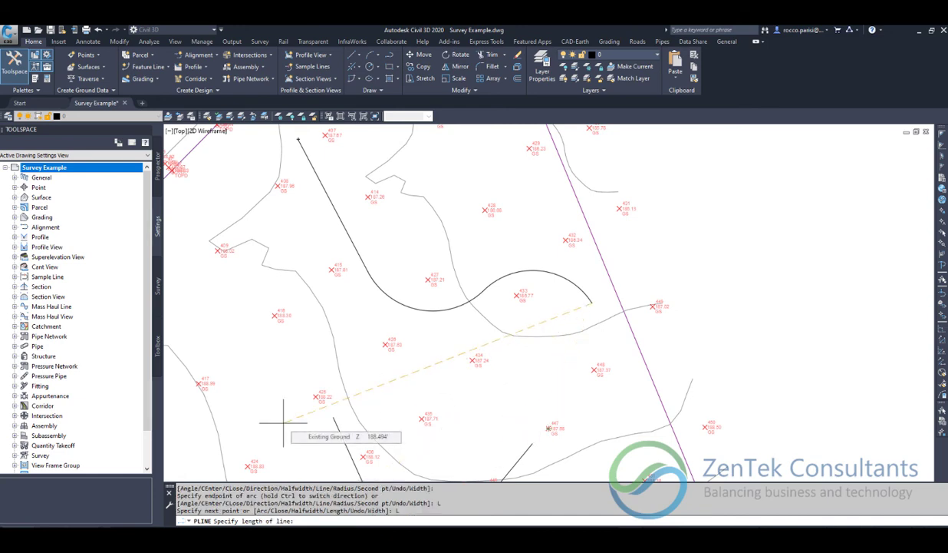
type("25")
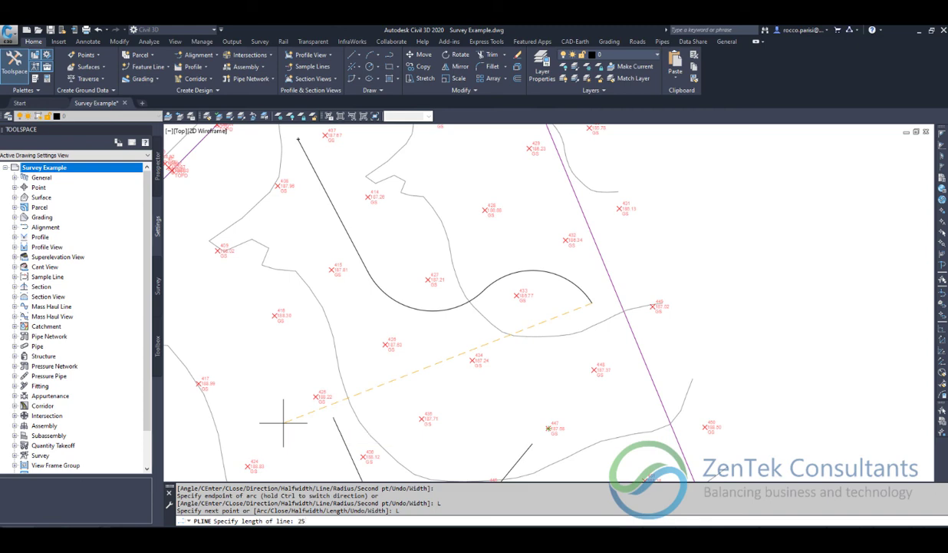
key("Return")
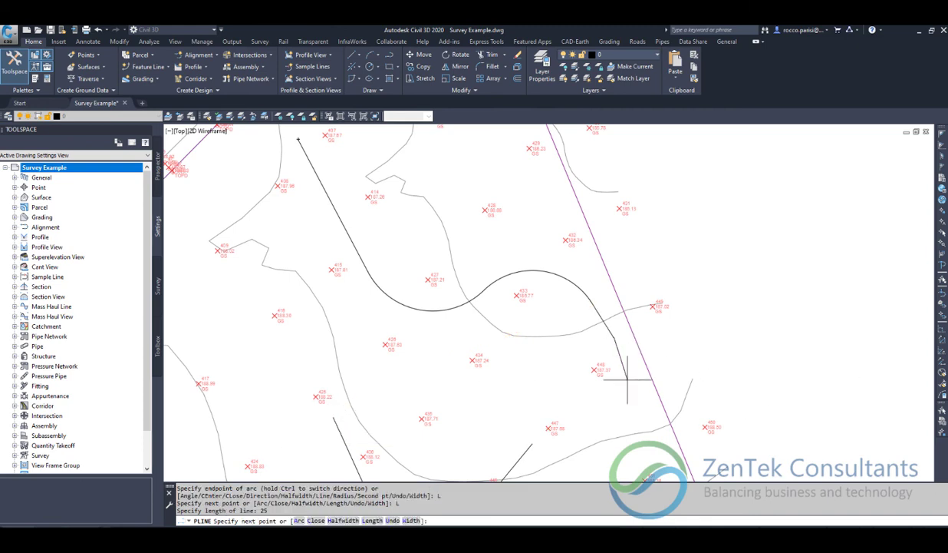